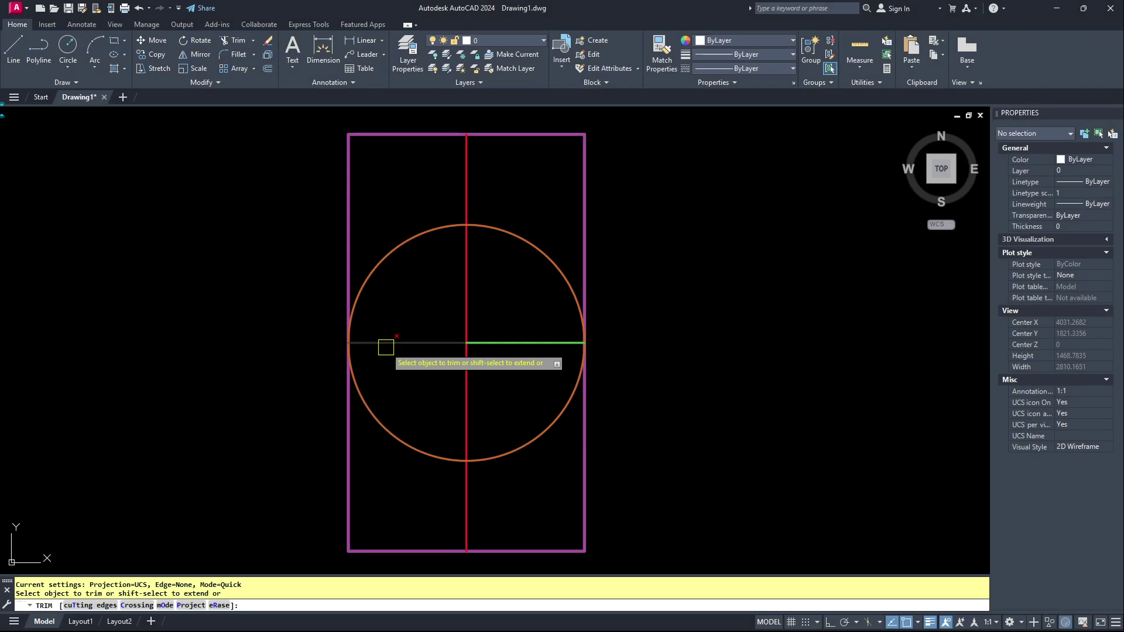
pyautogui.write('t')
# Start the Trim command from the Modify panel.
pyautogui.press('Return')
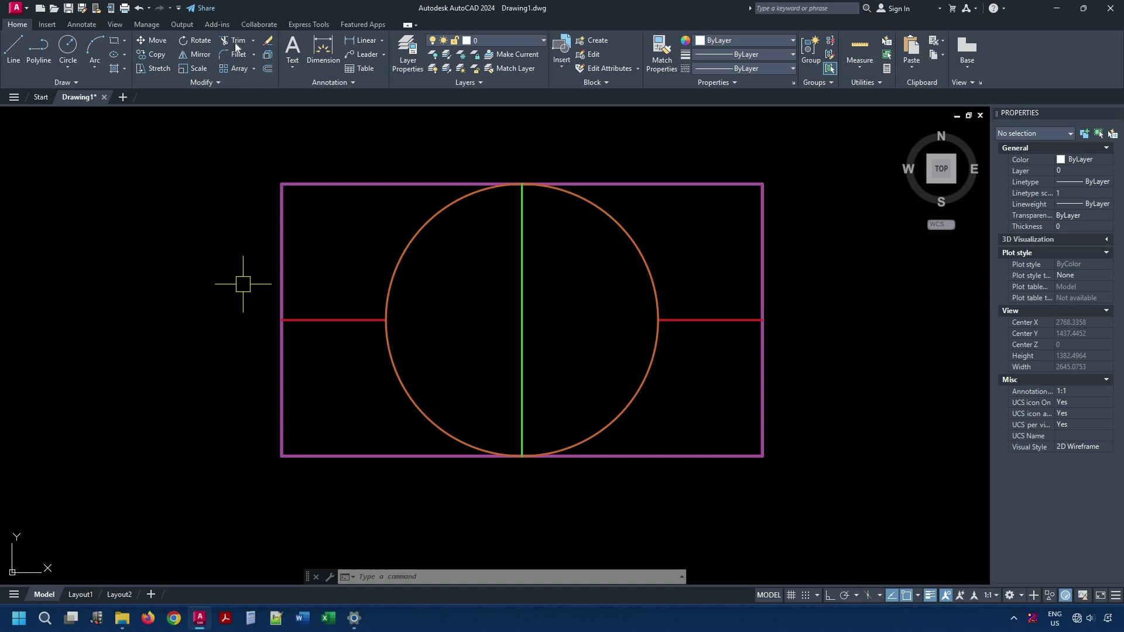
pyautogui.click(235, 43)
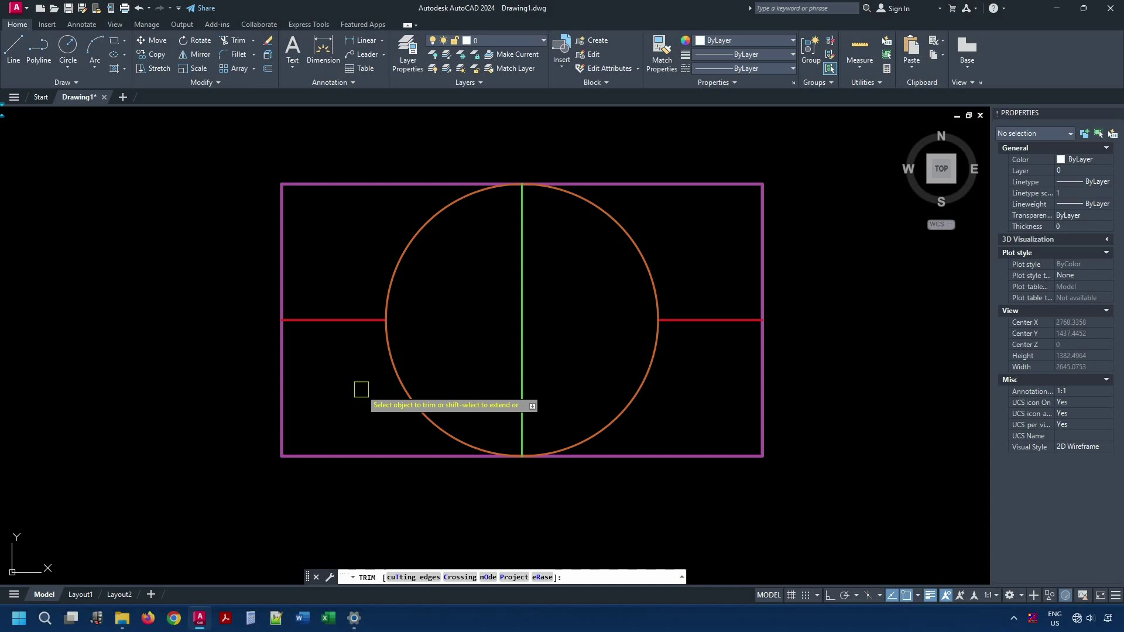
# Cancel the current trim, rerun TR, switch its mode to Standard, then cancel.
pyautogui.press('Escape')
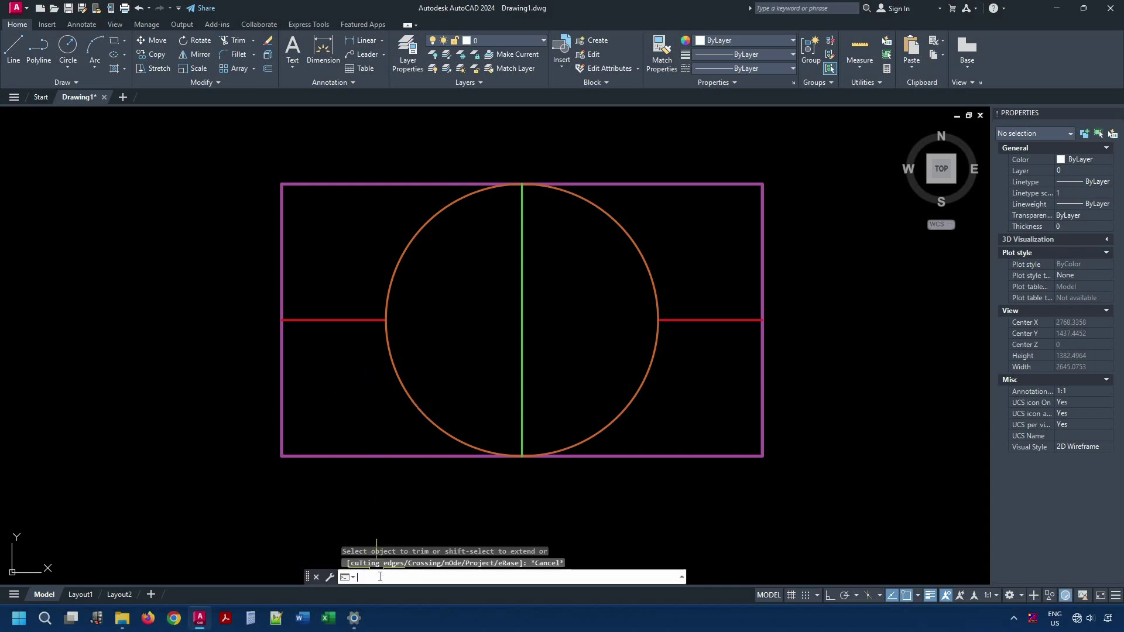
pyautogui.write('TRIM')
pyautogui.press('Return')
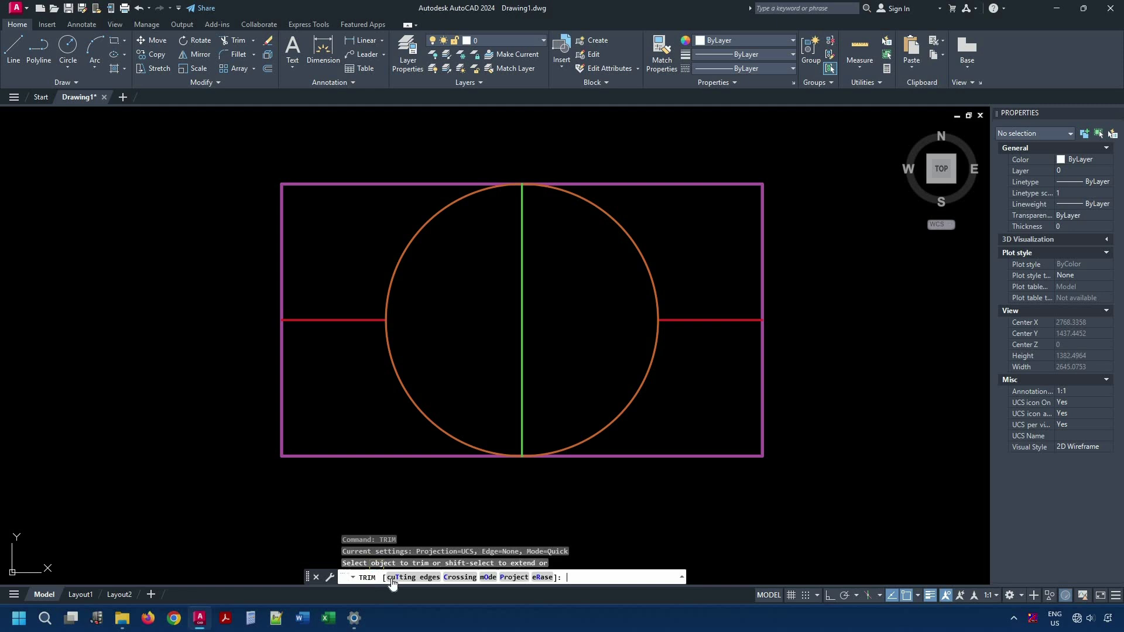
pyautogui.click(491, 580)
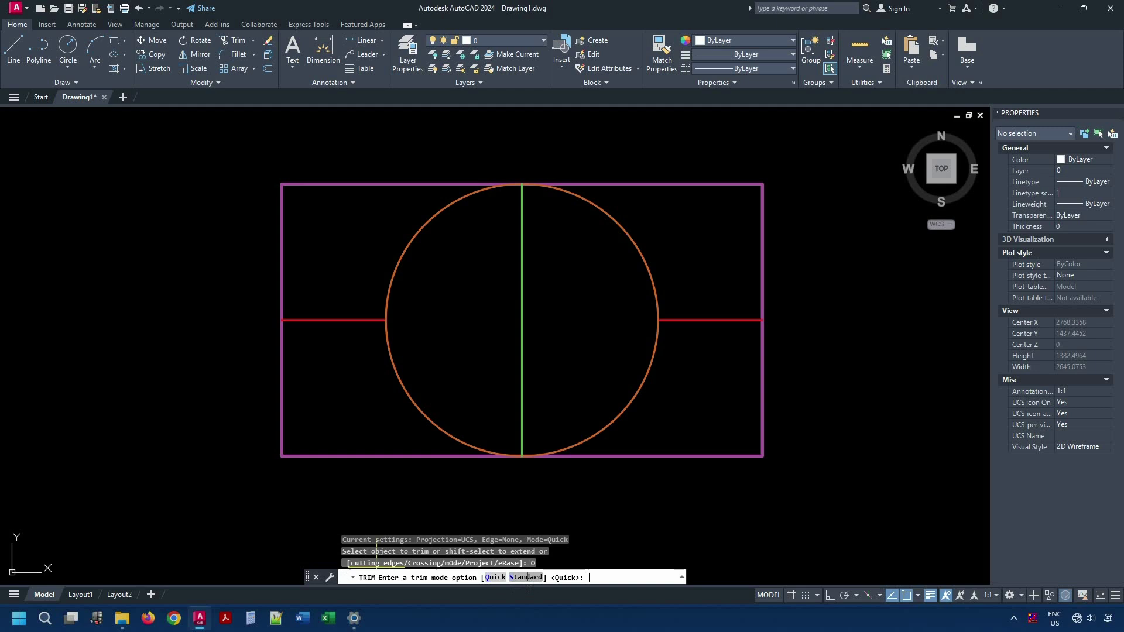
pyautogui.click(516, 578)
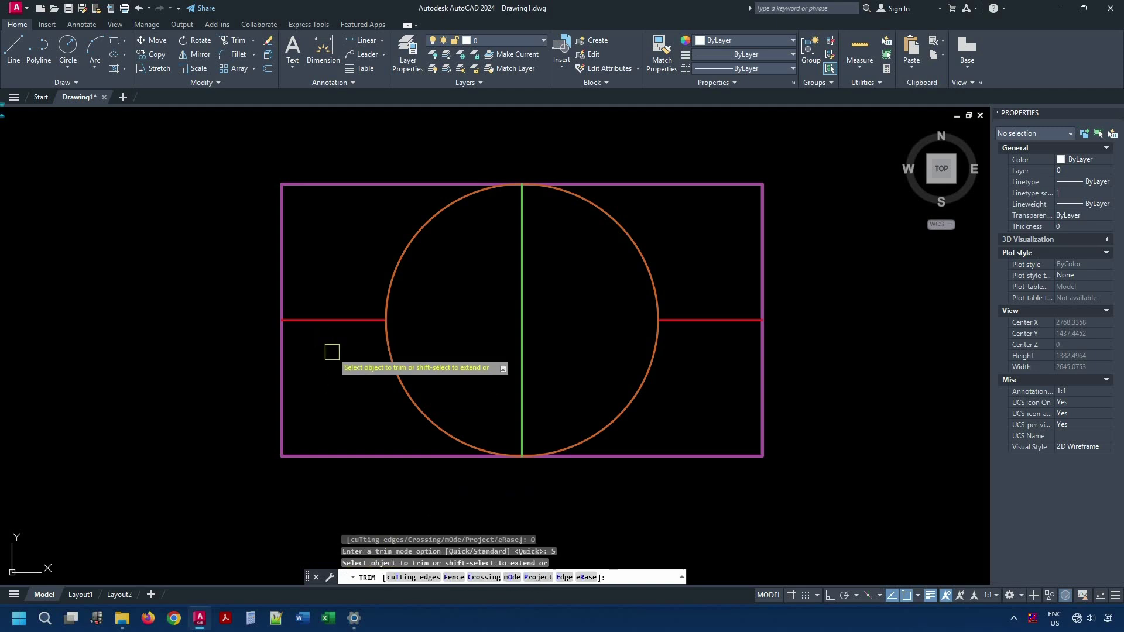
pyautogui.press('Escape')
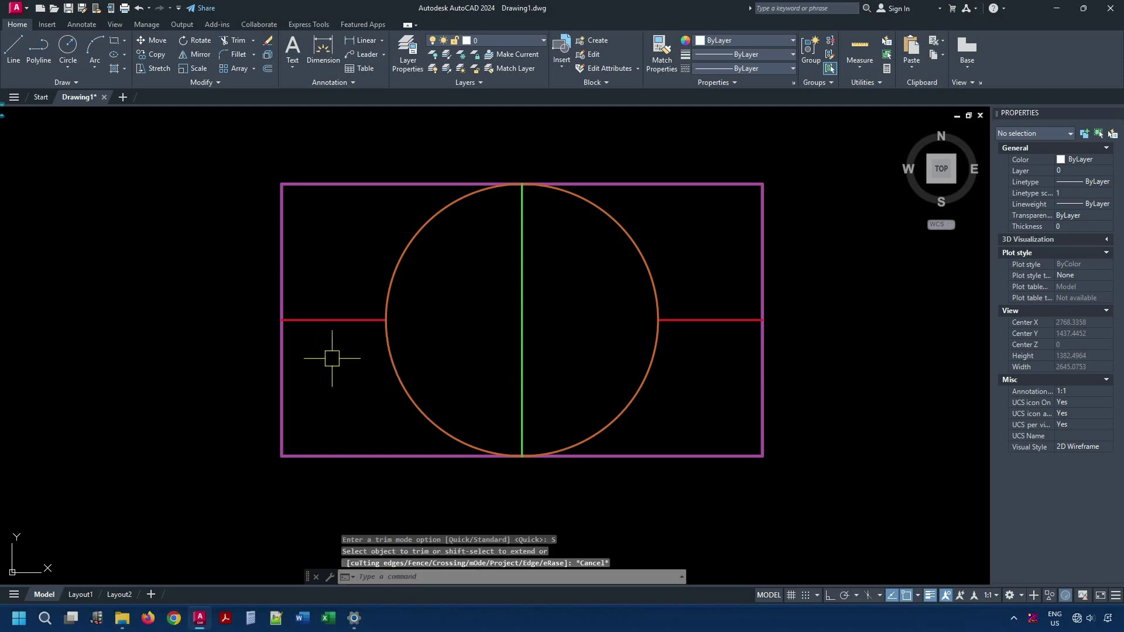
# Trim the rectangle's right edges outside the circle, using the circle as cutting edge.
pyautogui.click(235, 40)
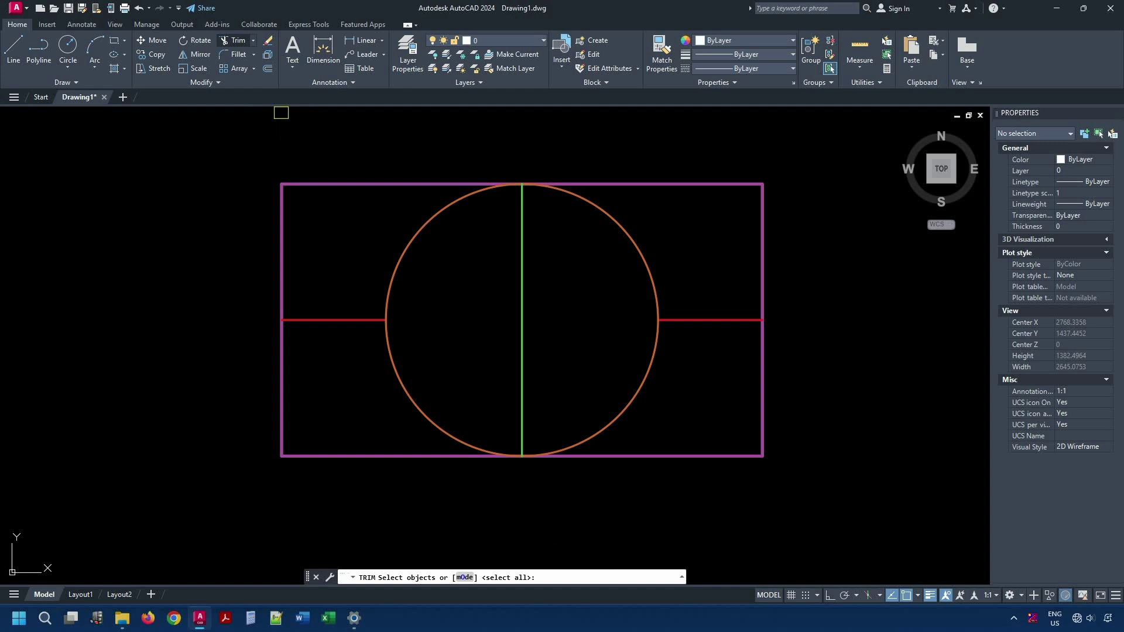
pyautogui.click(405, 255)
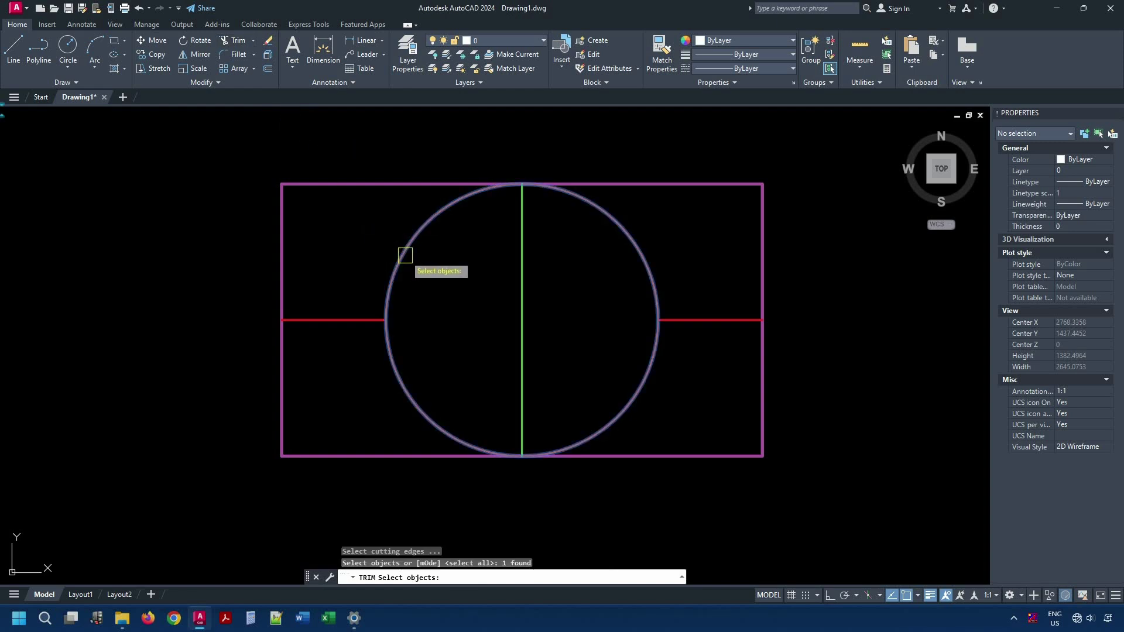
pyautogui.press('Return')
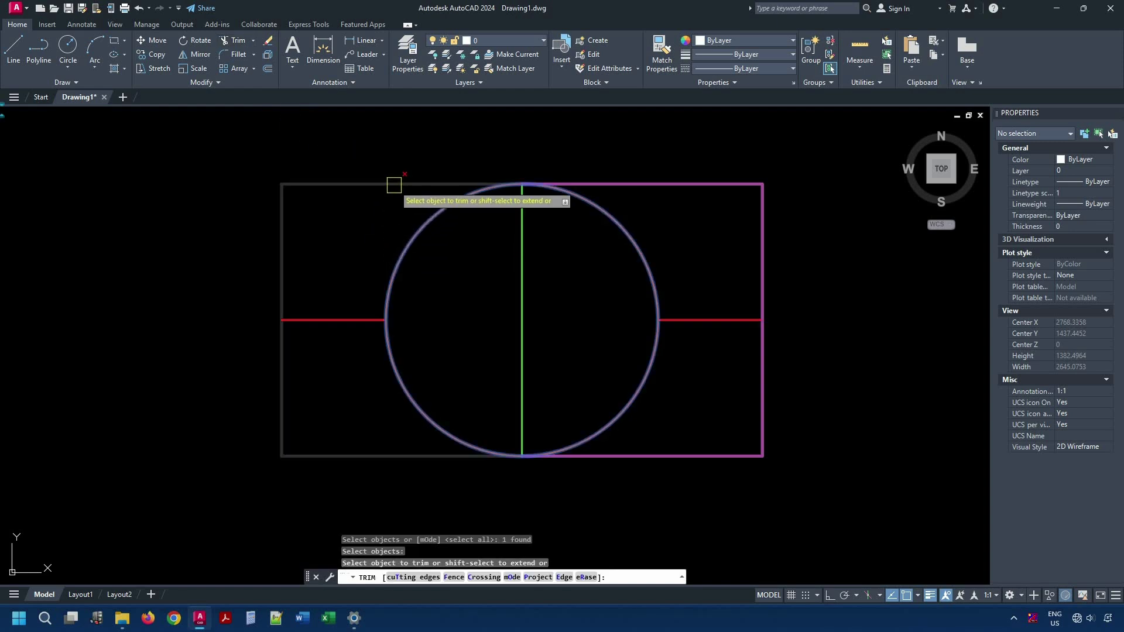
pyautogui.click(611, 187)
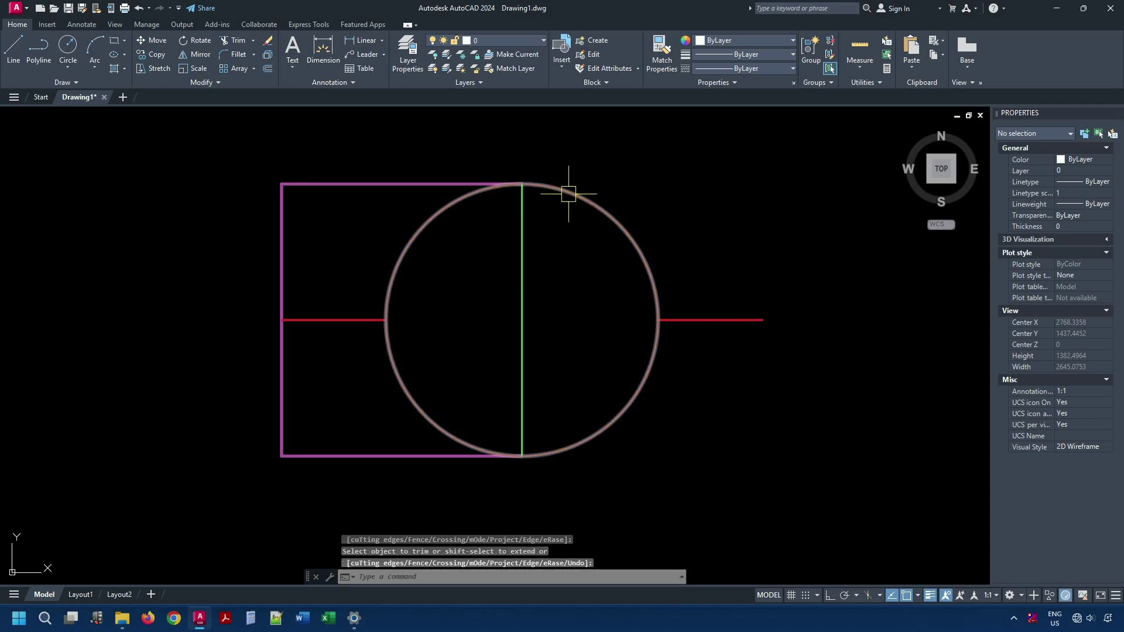
pyautogui.press('Return')
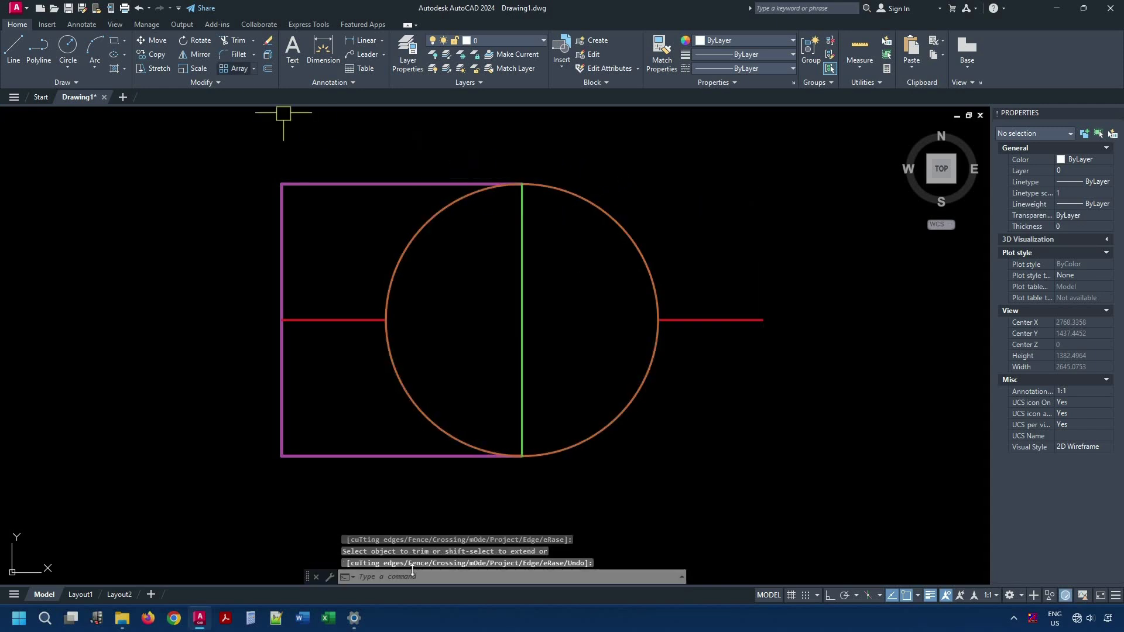
# Rerun TR from the command line and set its mode to Quick.
pyautogui.click(411, 573)
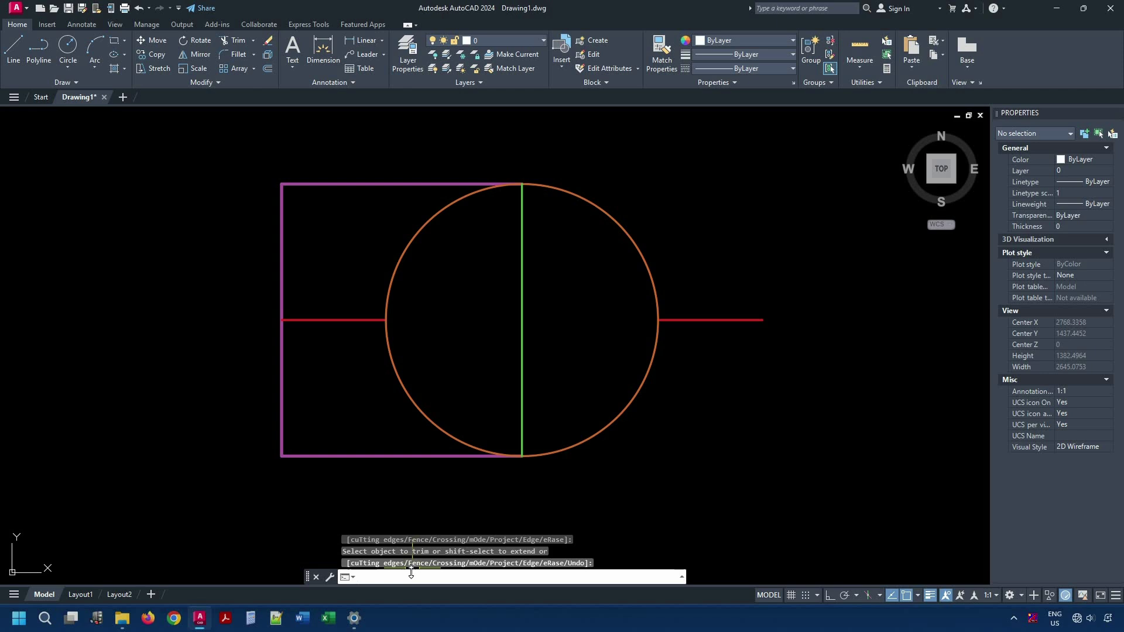
pyautogui.write('TRIM')
pyautogui.press('Return')
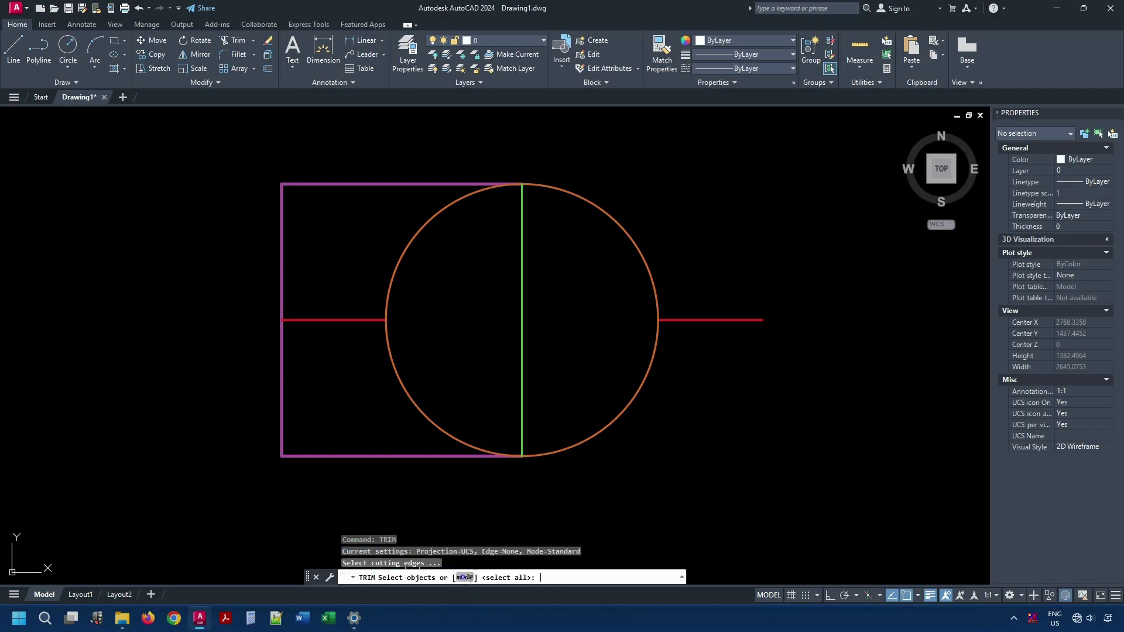
pyautogui.click(471, 576)
pyautogui.click(496, 577)
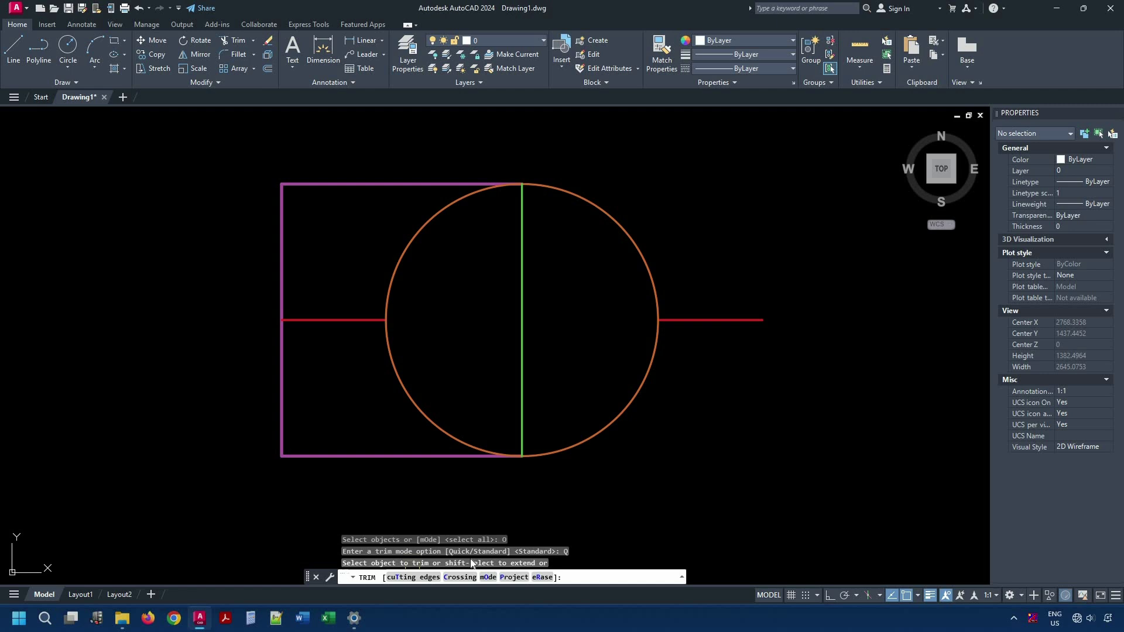
pyautogui.press('Escape')
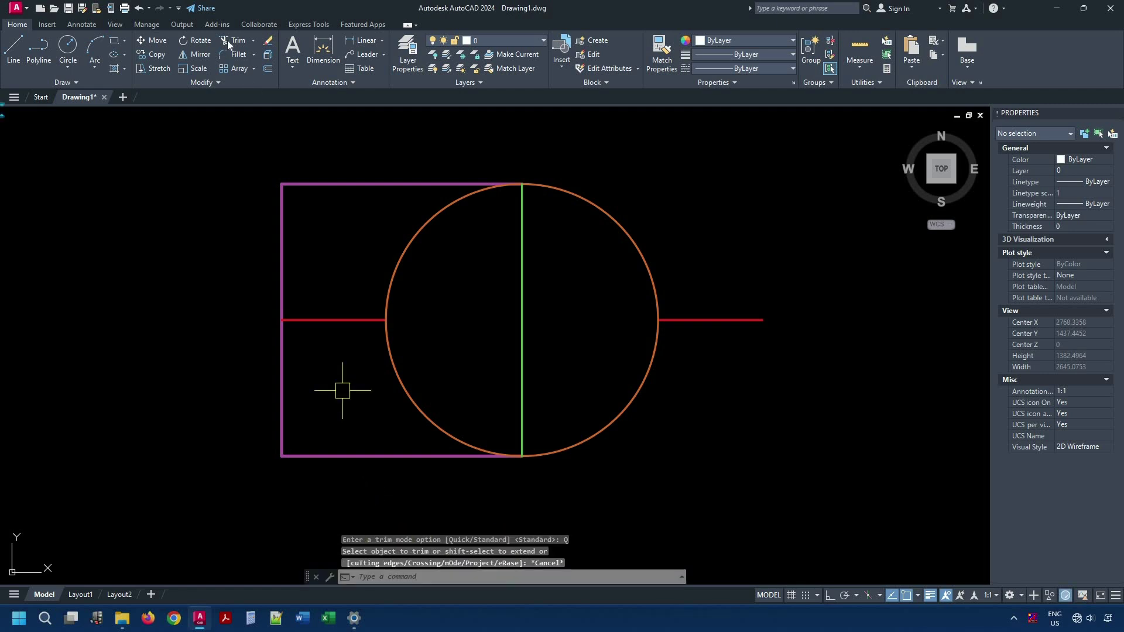
pyautogui.click(228, 41)
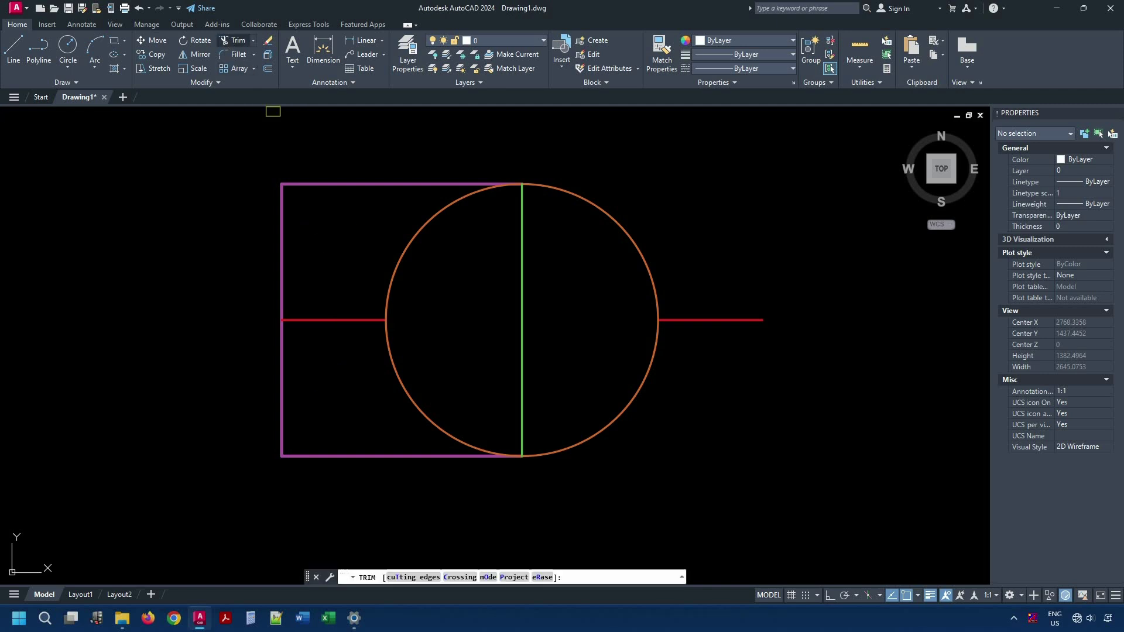